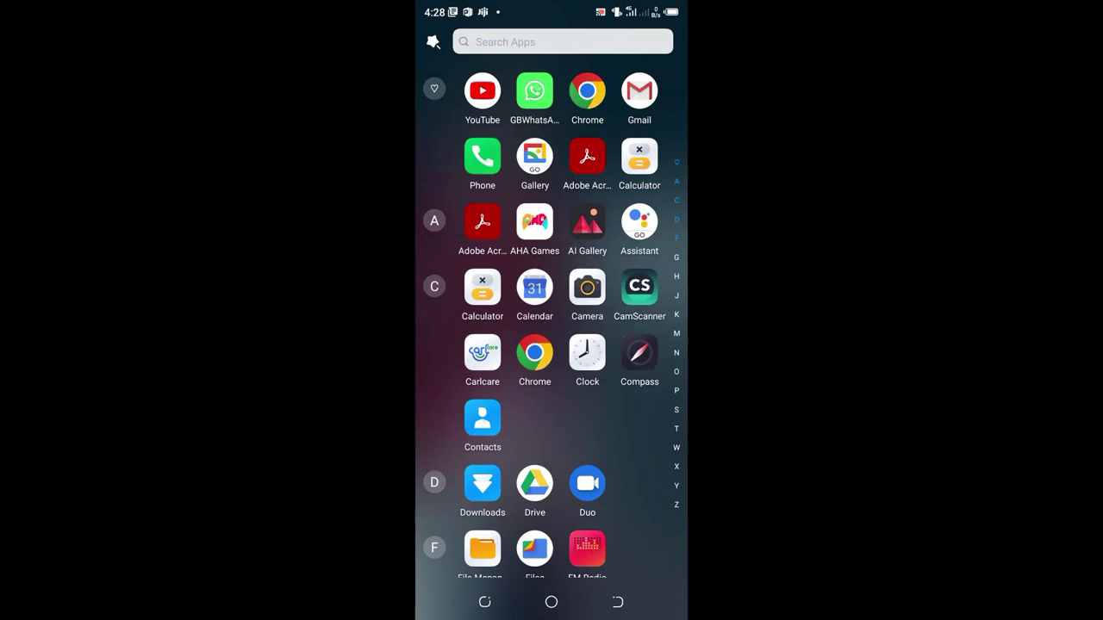
# Launch GBWhatsApp, open GB Settings from the overflow menu, and close the Follow the Developer prompt
pyautogui.click(535, 91)
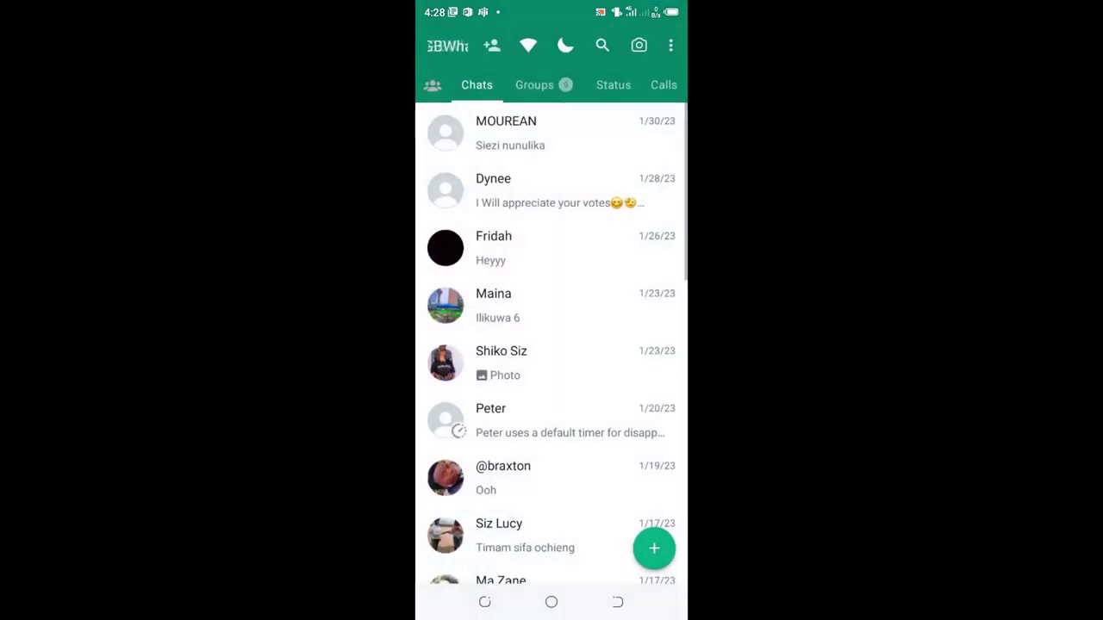
pyautogui.scroll(-2, 552, 345)
pyautogui.scroll(2, 551, 344)
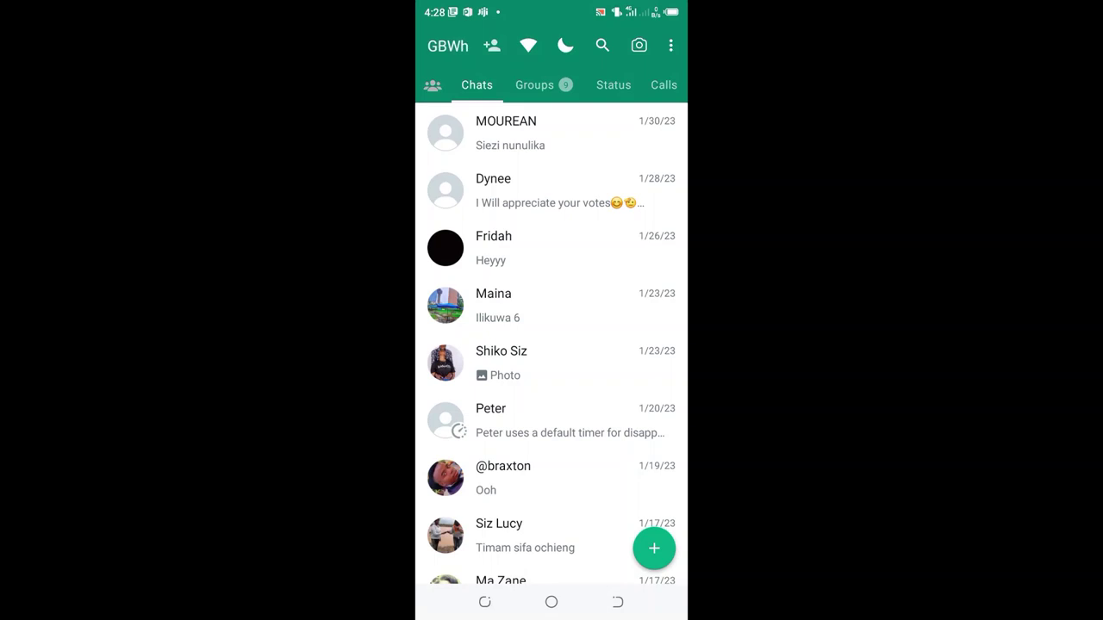
pyautogui.click(671, 45)
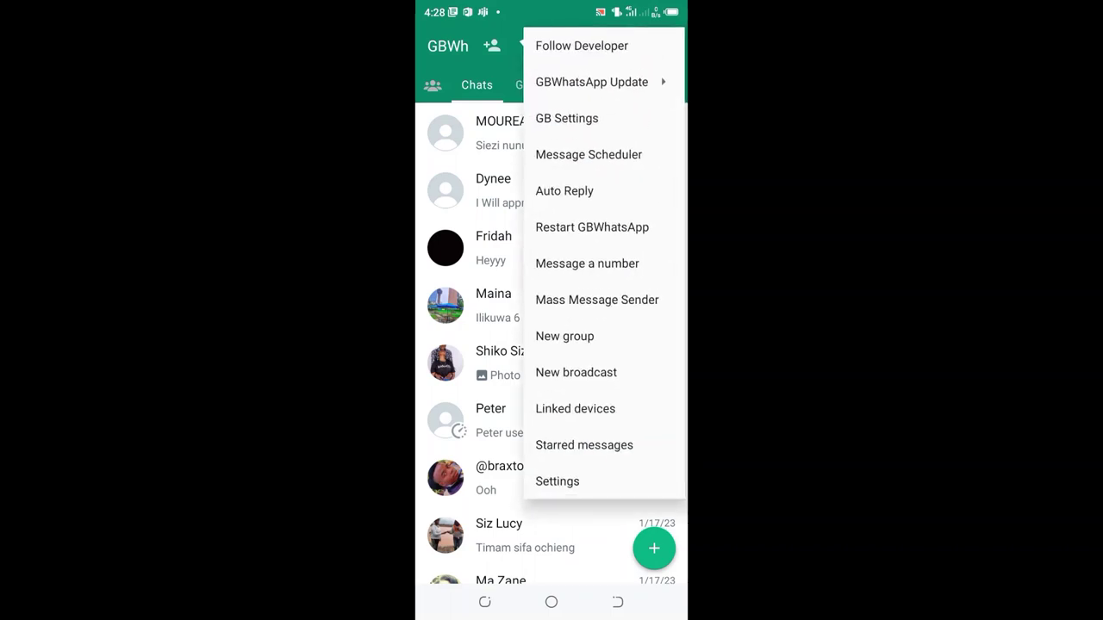
pyautogui.click(567, 118)
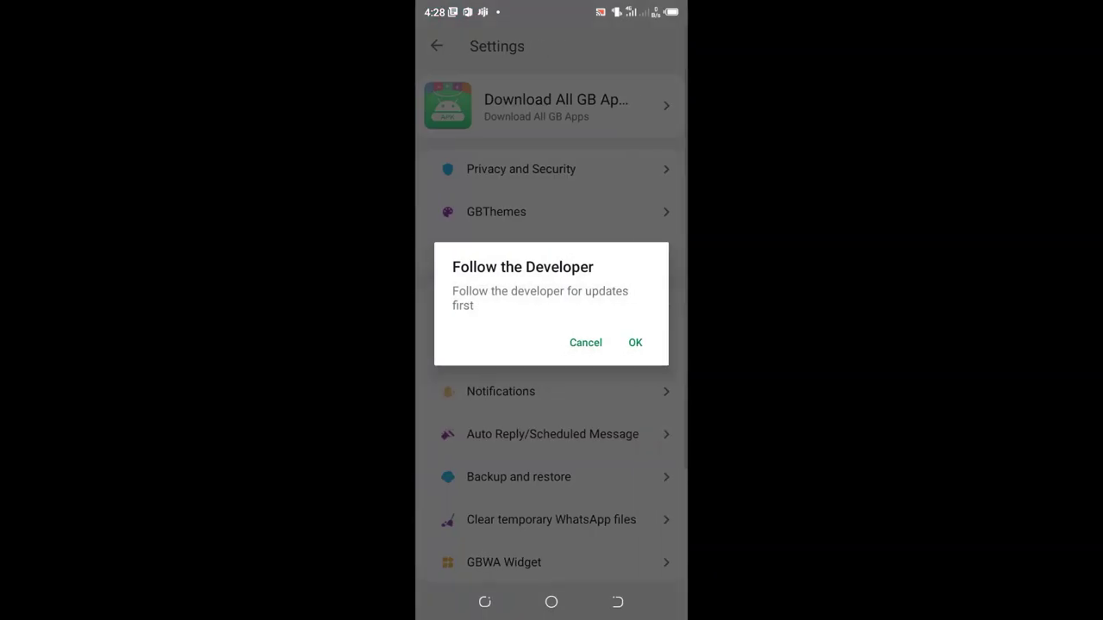
pyautogui.click(586, 342)
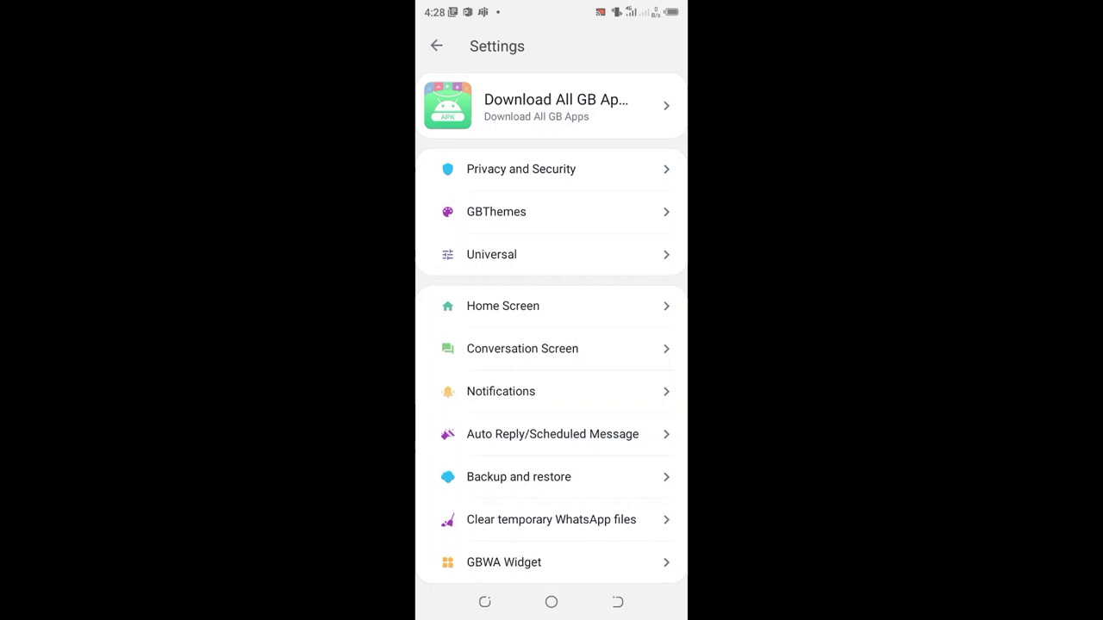
# In Privacy and Security, bring up the Contacts privacy options under the Chats section
pyautogui.click(520, 169)
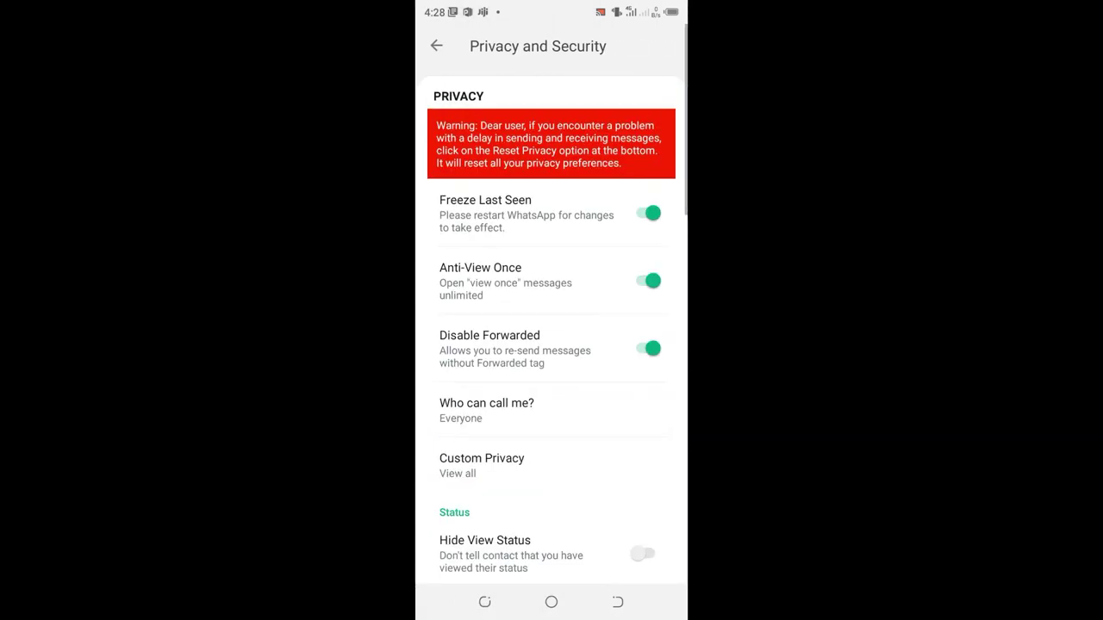
pyautogui.scroll(-10, 551, 310)
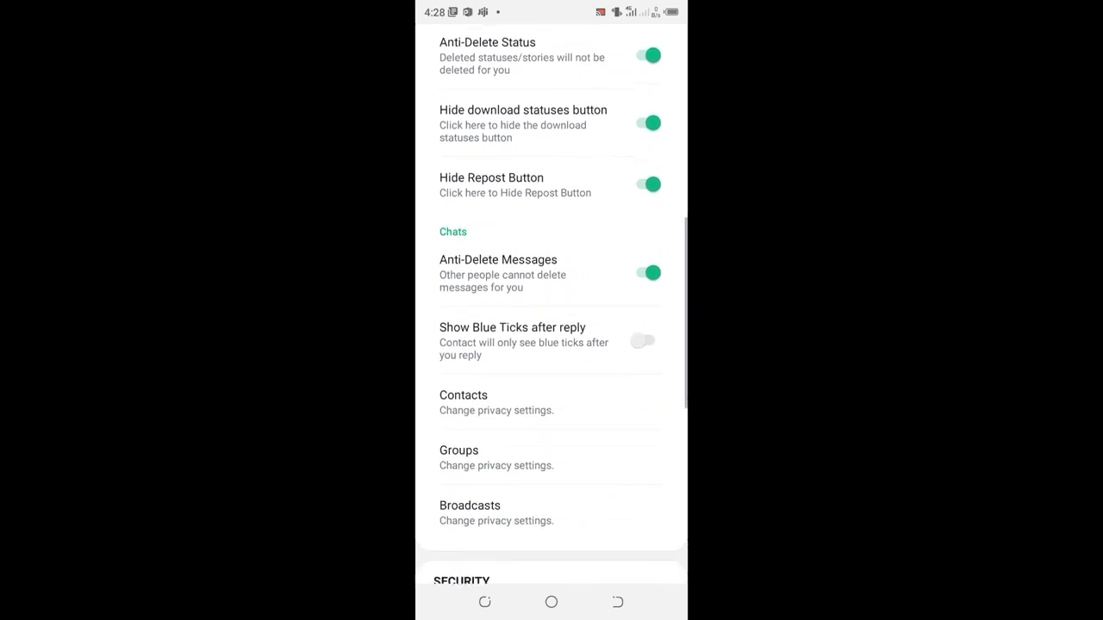
pyautogui.scroll(-2, 551, 310)
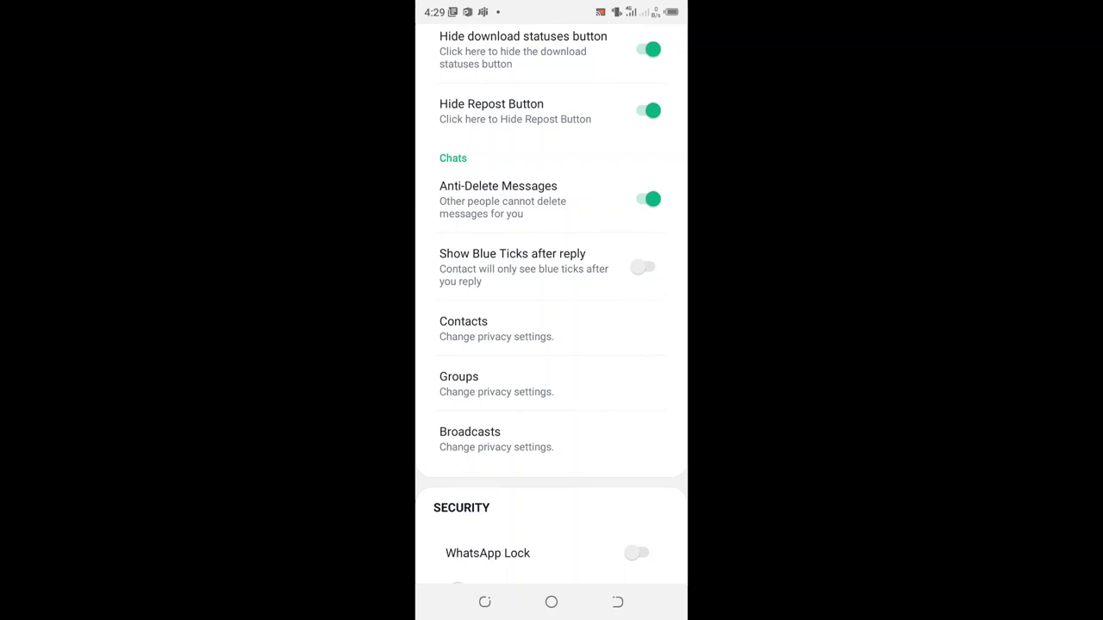
pyautogui.click(496, 328)
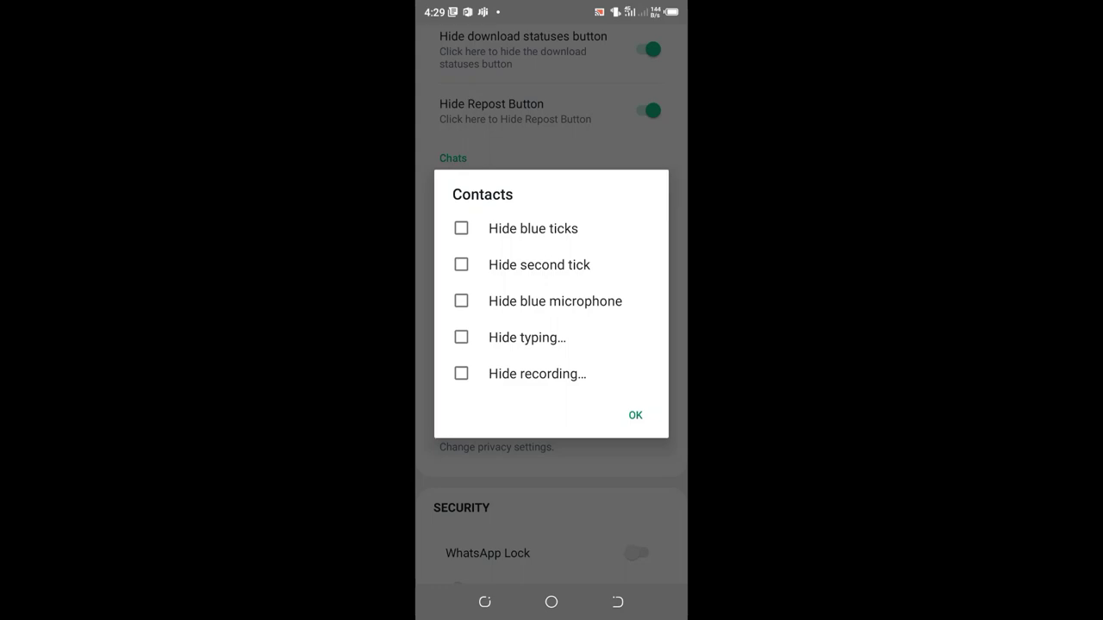
# Check Hide second tick and Hide blue ticks for contacts, dismissing the Attention warning
pyautogui.click(461, 265)
pyautogui.click(635, 346)
pyautogui.click(461, 229)
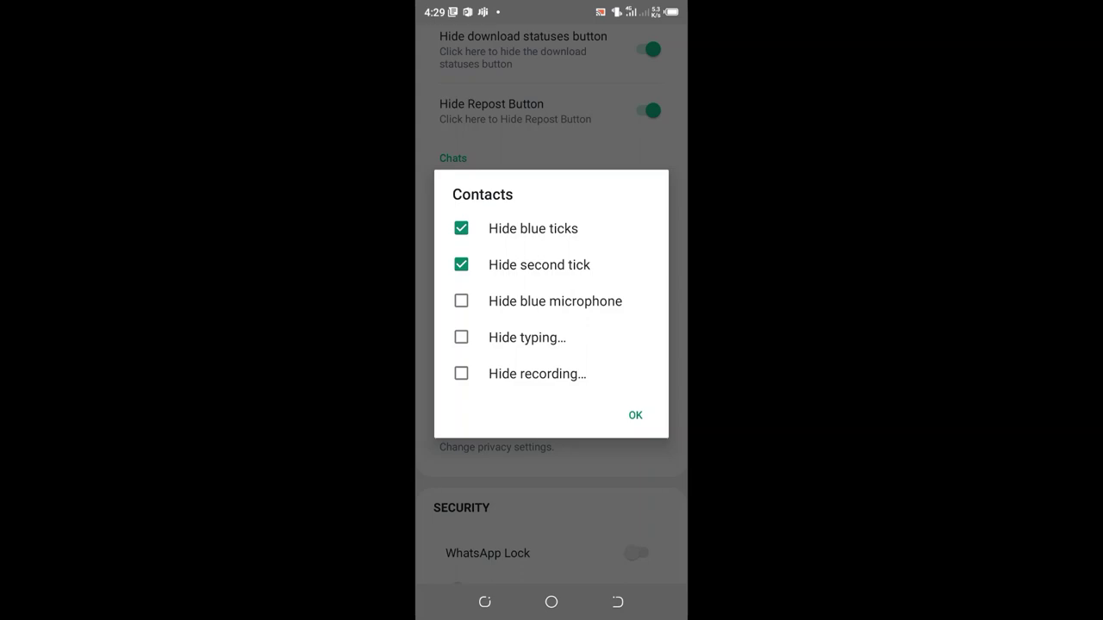
# Confirm the contacts privacy choices with OK, back out of settings, and go to the launcher
pyautogui.click(635, 415)
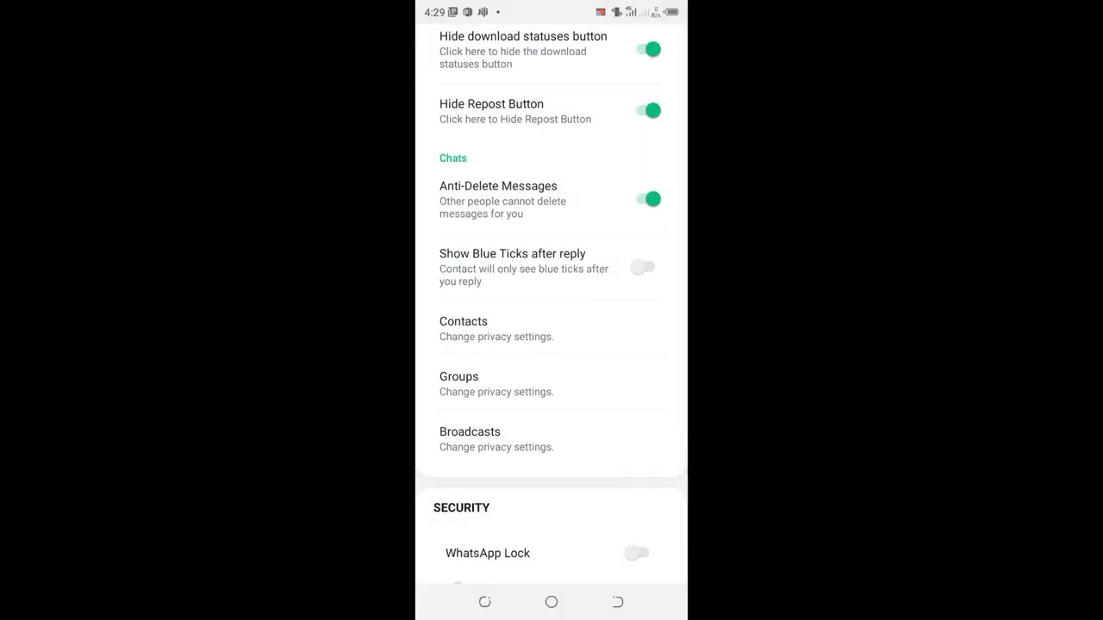
pyautogui.click(617, 601)
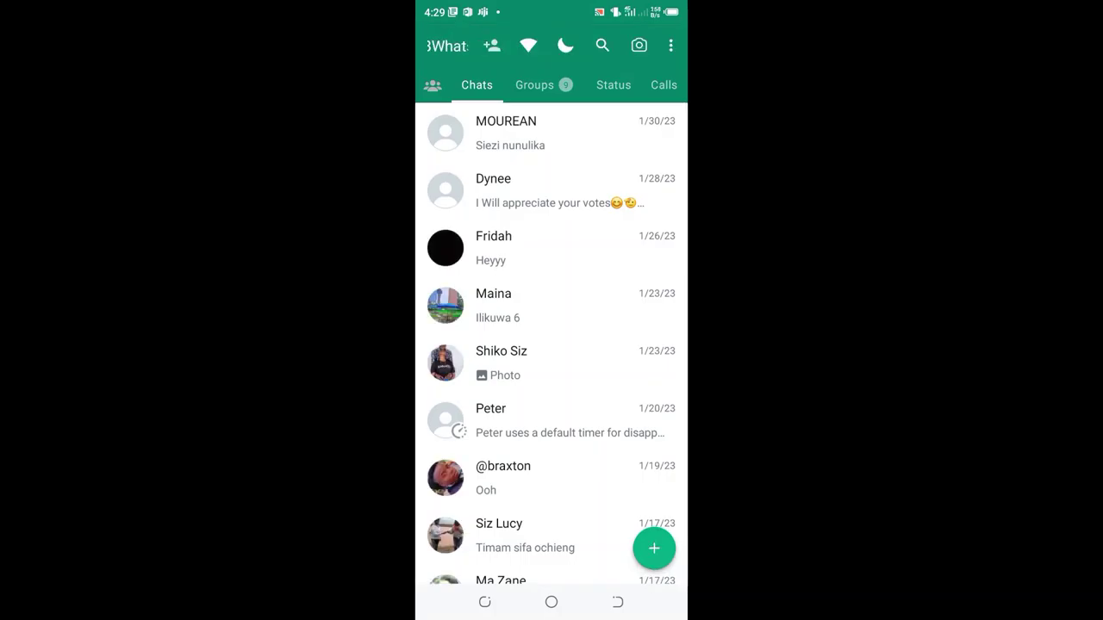
pyautogui.click(670, 45)
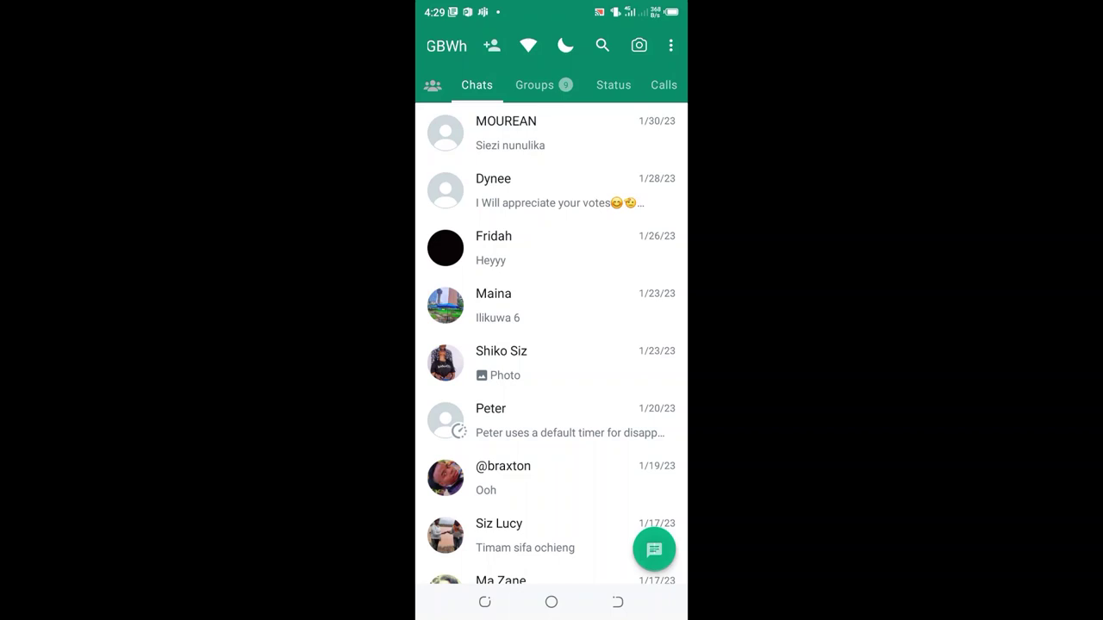
pyautogui.click(551, 601)
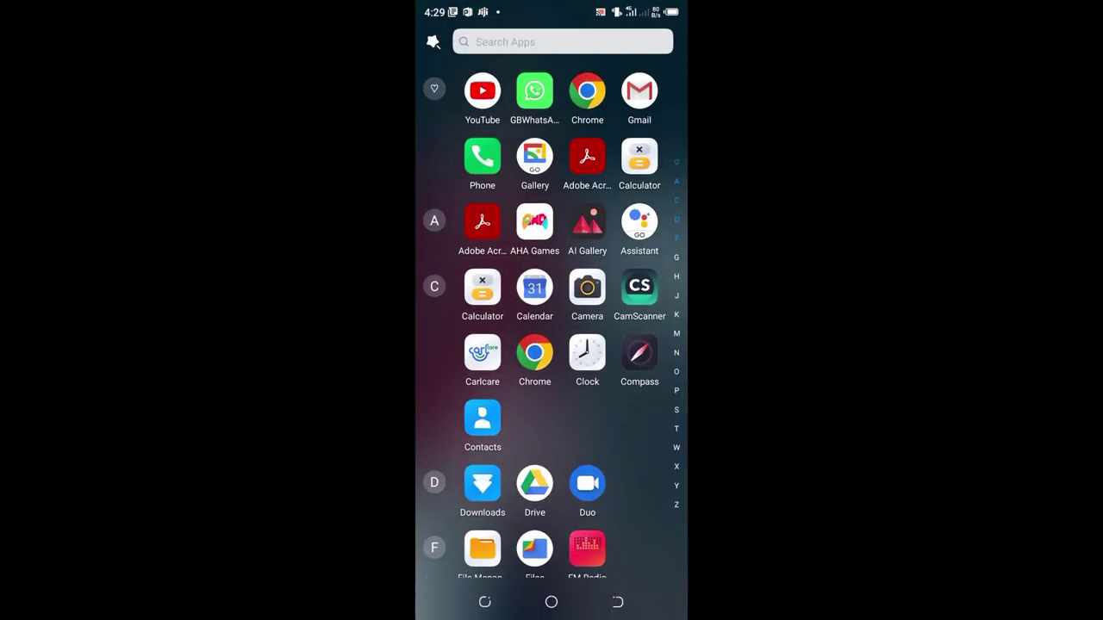
# In regular WhatsApp, send 'Hello' to the contact, then return to the app drawer
pyautogui.scroll(-10, 545, 319)
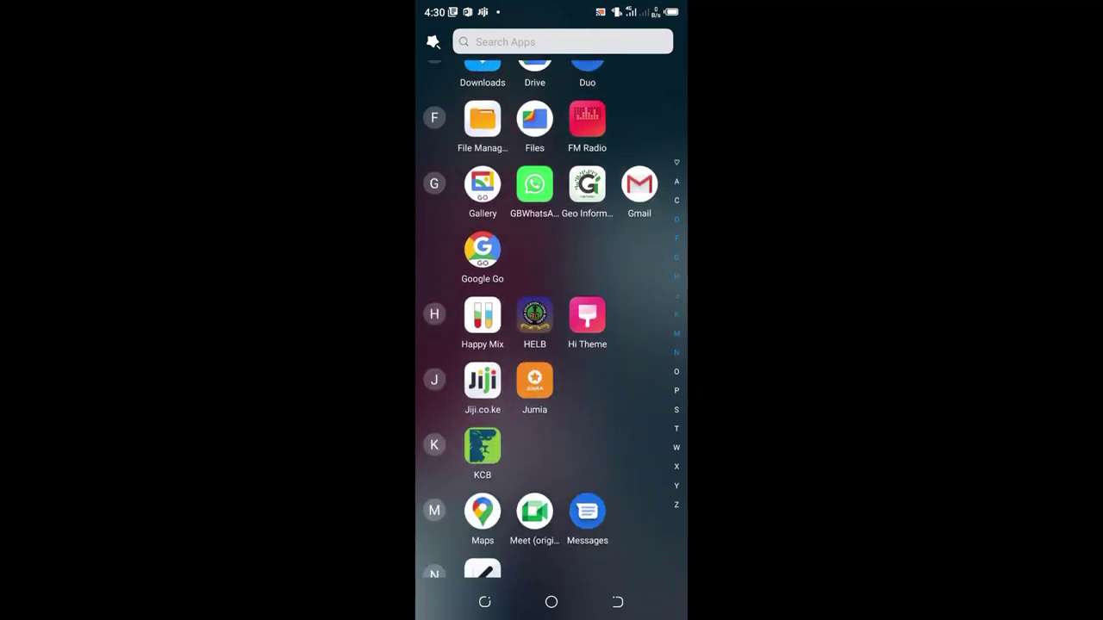
pyautogui.scroll(-10, 545, 318)
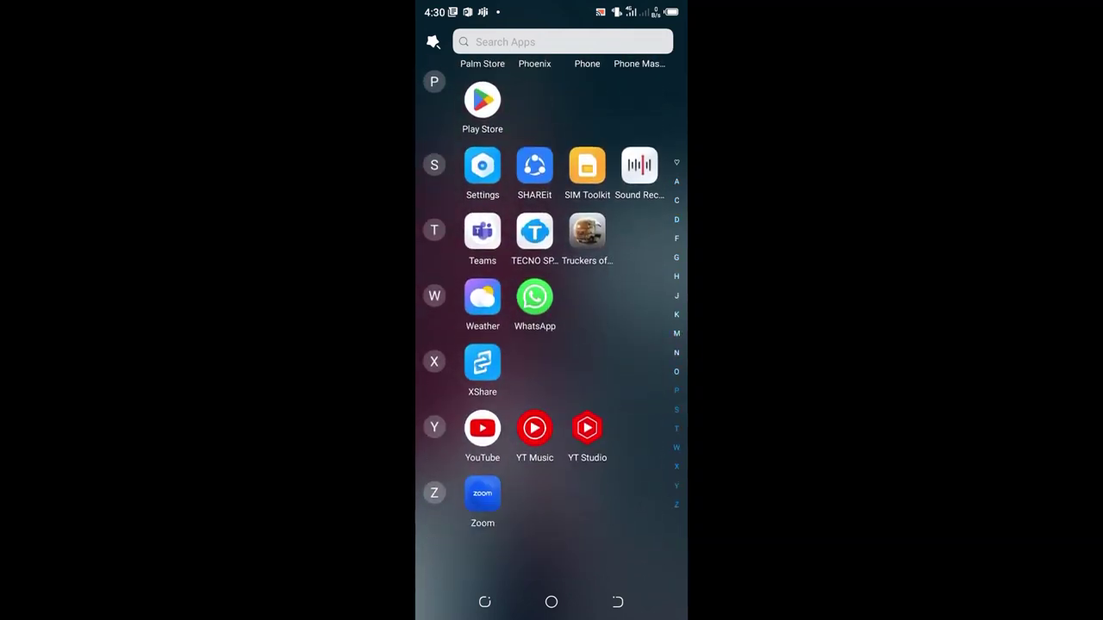
pyautogui.click(534, 298)
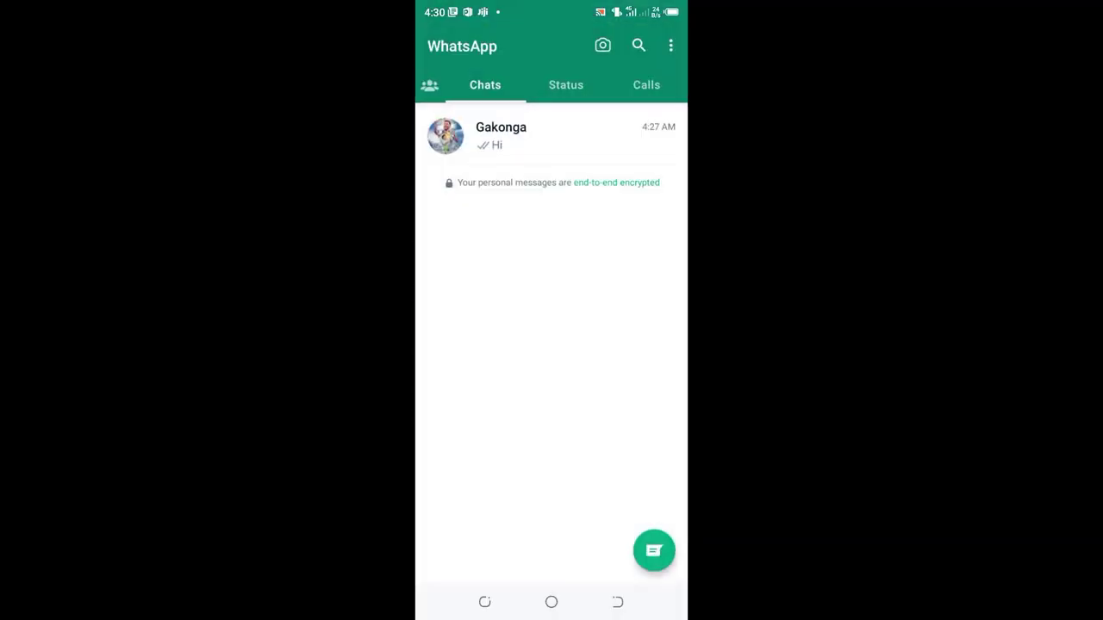
pyautogui.click(535, 135)
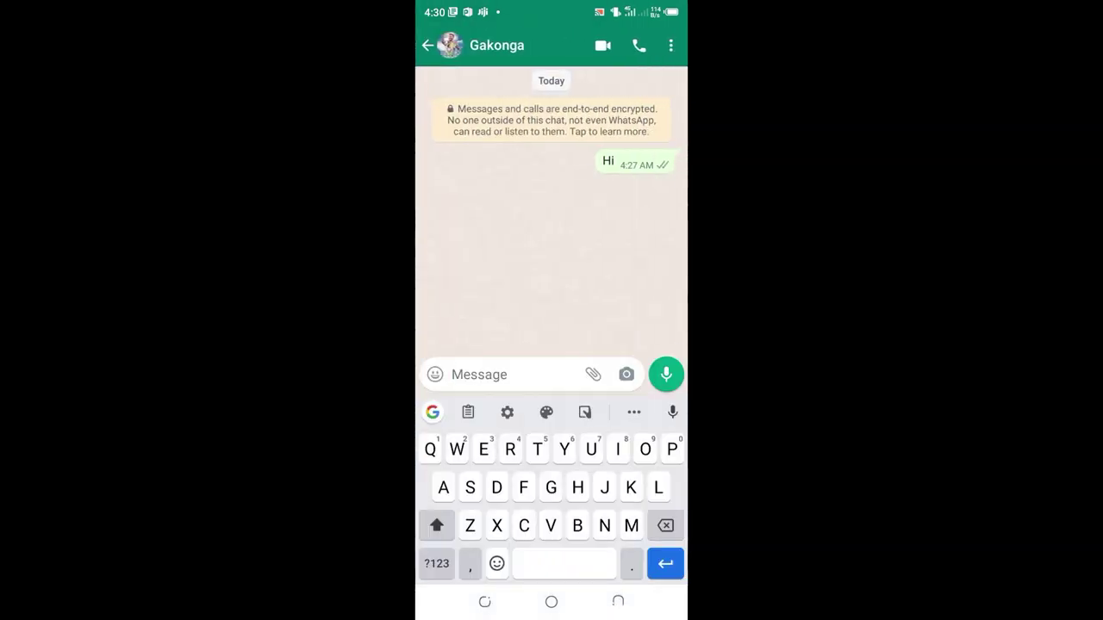
pyautogui.write('Hello')
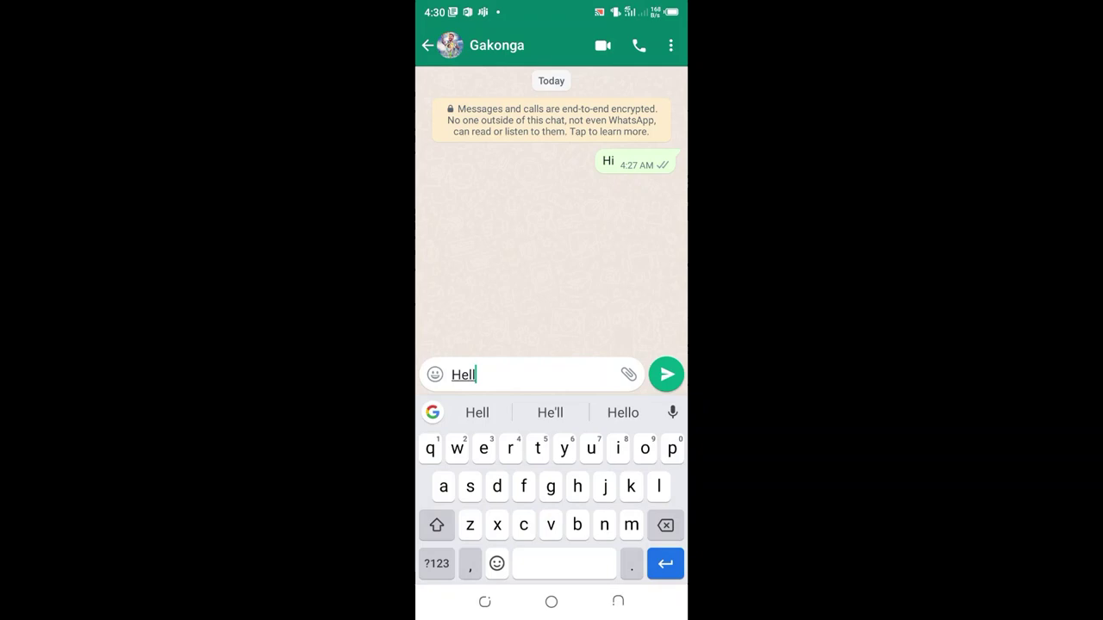
pyautogui.click(666, 374)
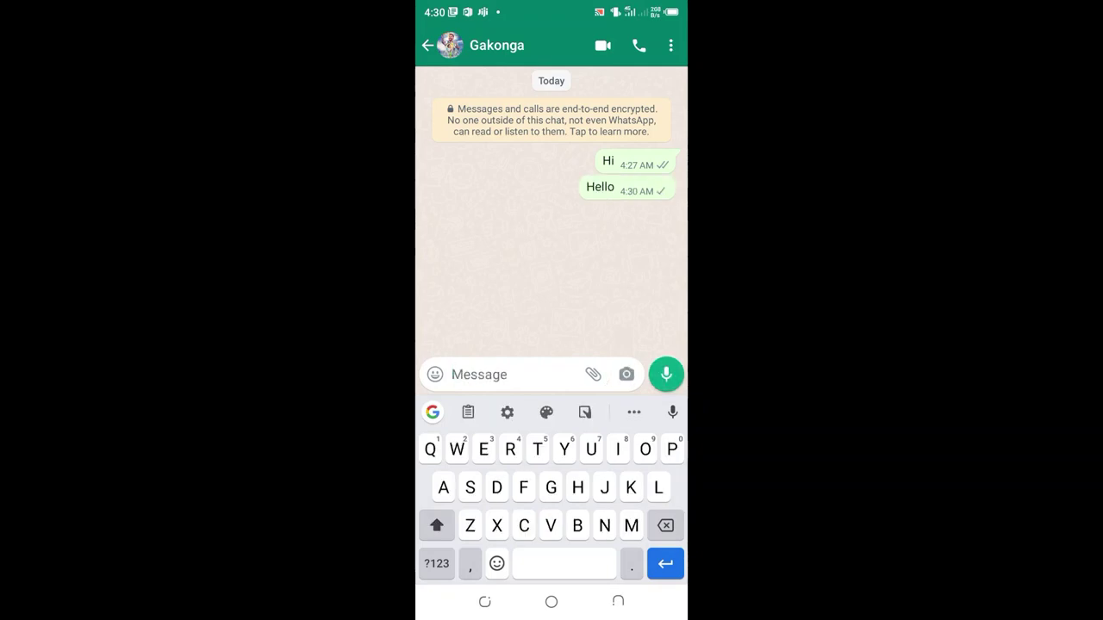
pyautogui.click(552, 602)
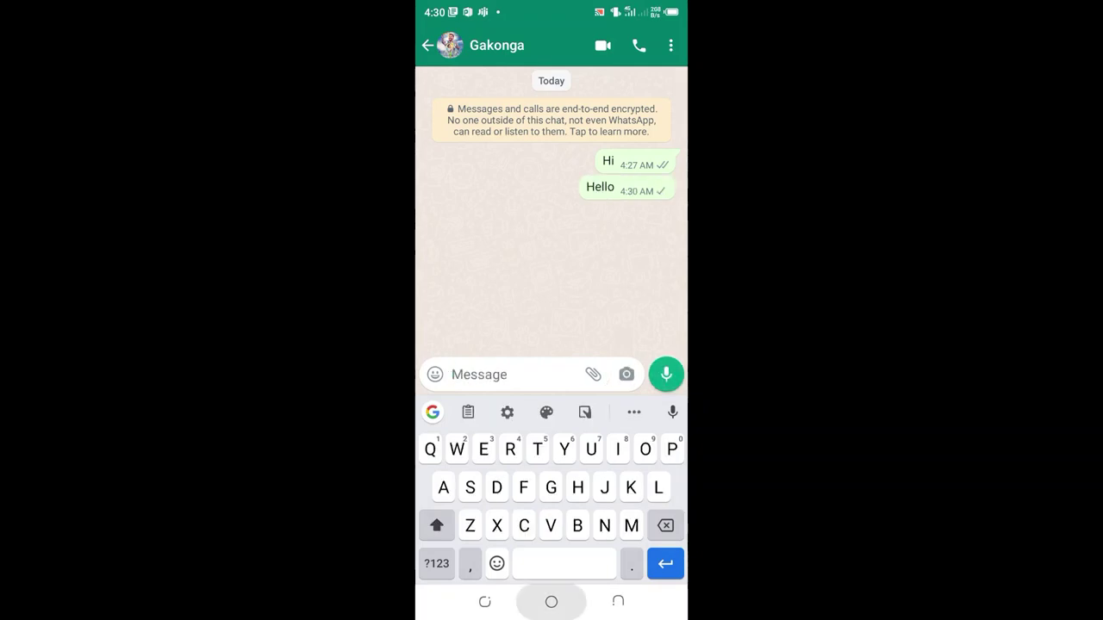
# Pull down the incoming Hello notification and cancel its inline reply
pyautogui.scroll(15, 551, 319)
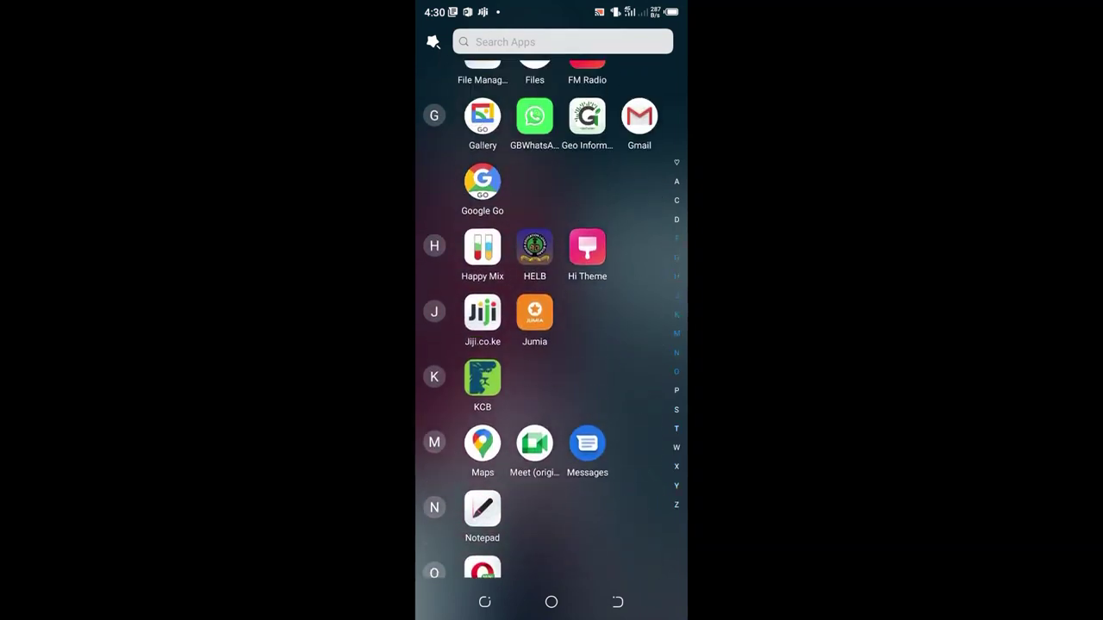
pyautogui.scroll(2, 545, 319)
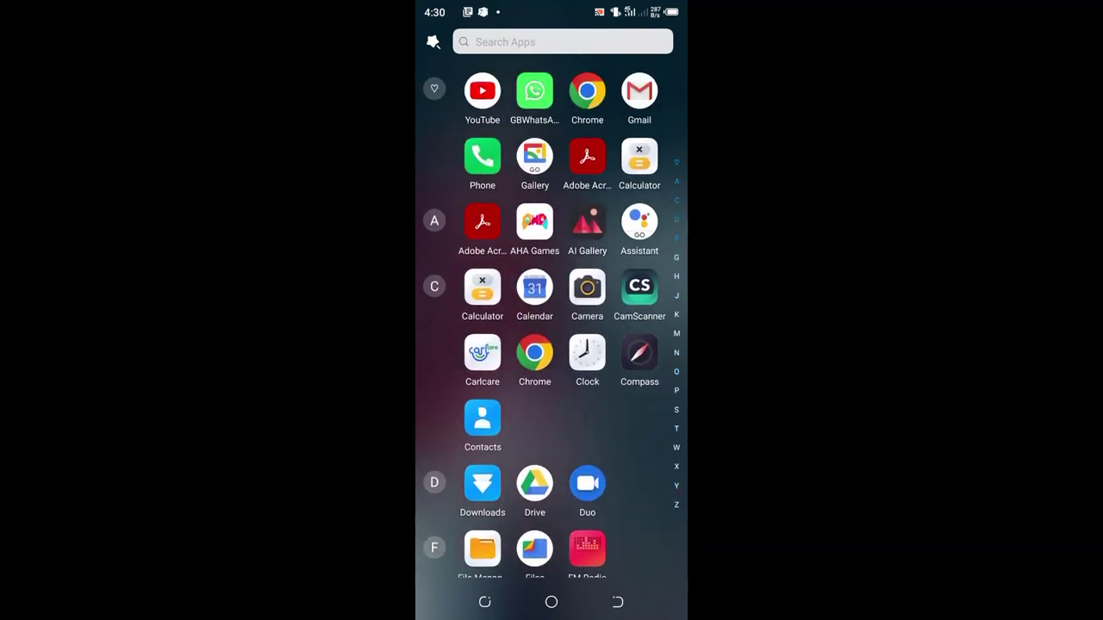
pyautogui.click(482, 96)
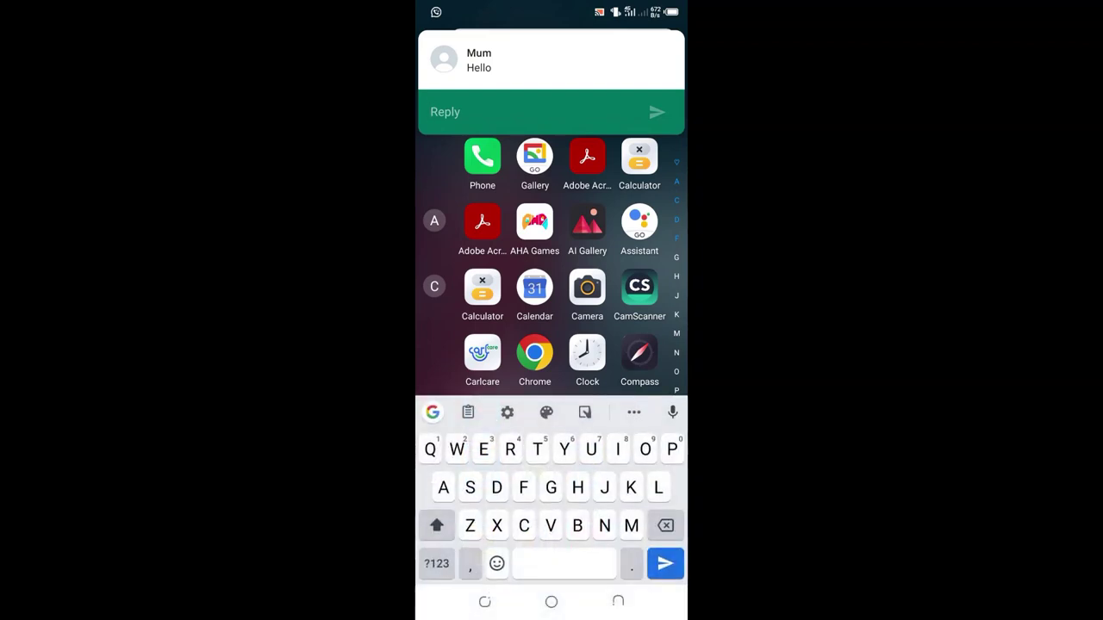
pyautogui.click(617, 602)
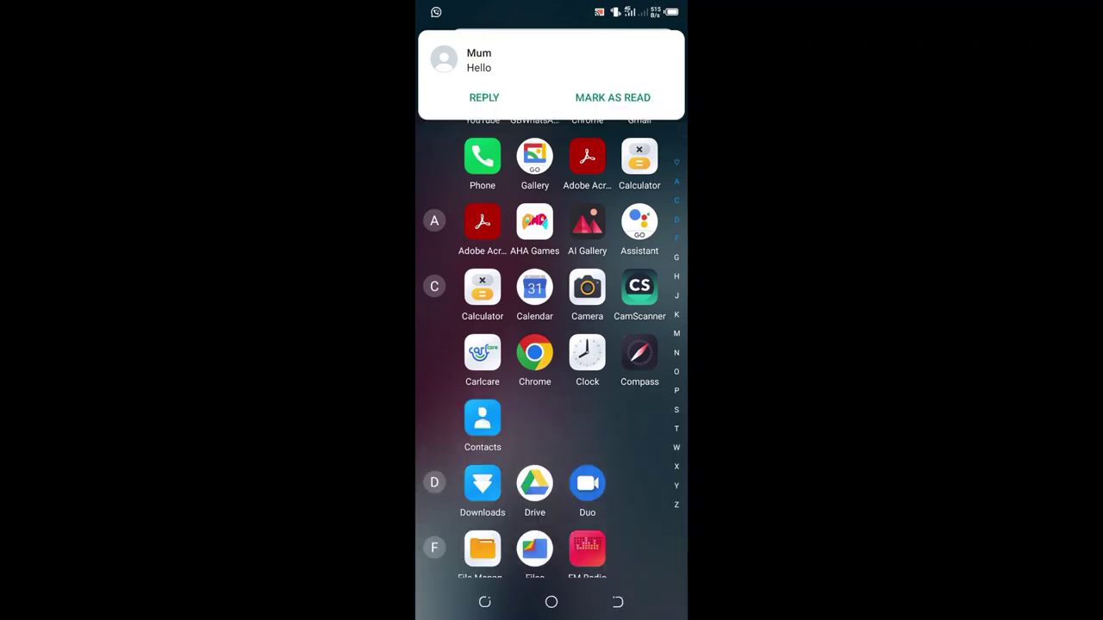
# Open the unread Hello chat in GBWhatsApp, then return to the app drawer
pyautogui.click(534, 91)
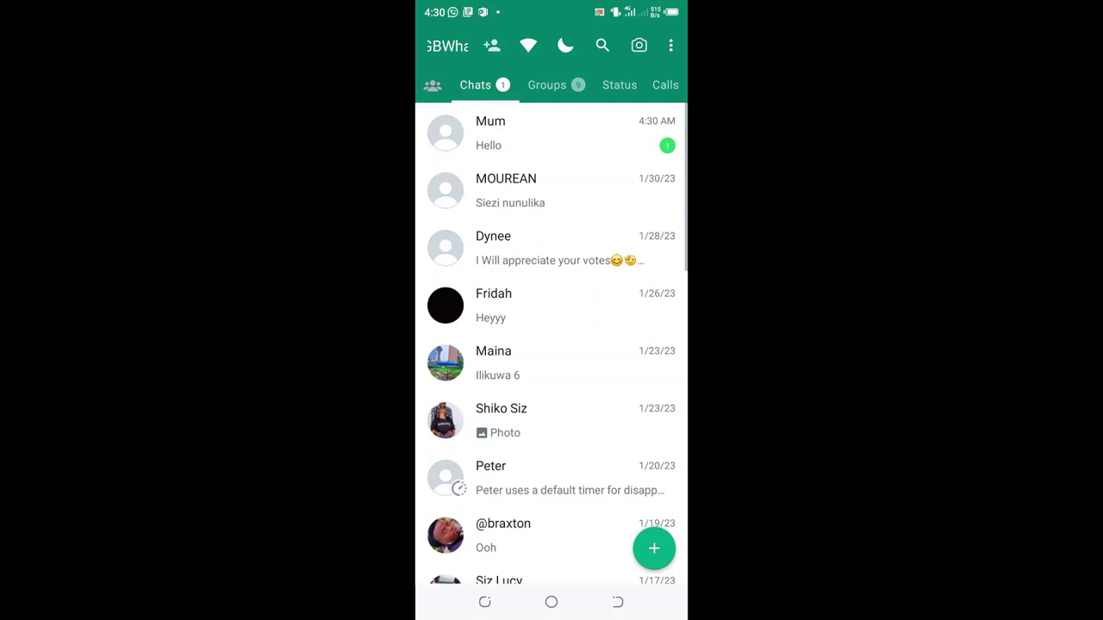
pyautogui.click(569, 133)
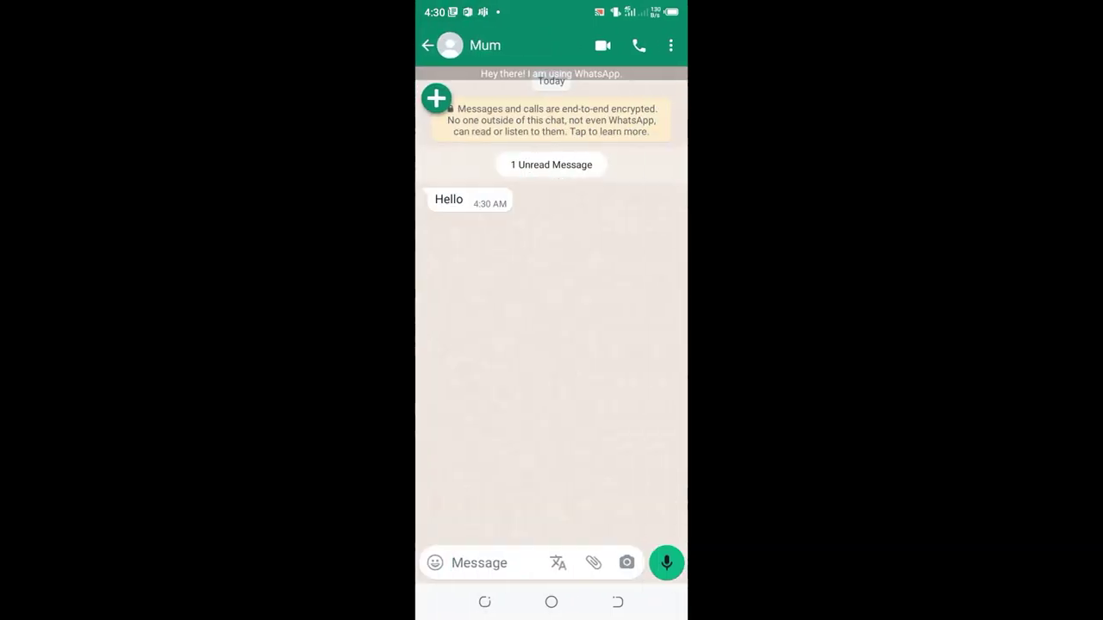
pyautogui.click(552, 602)
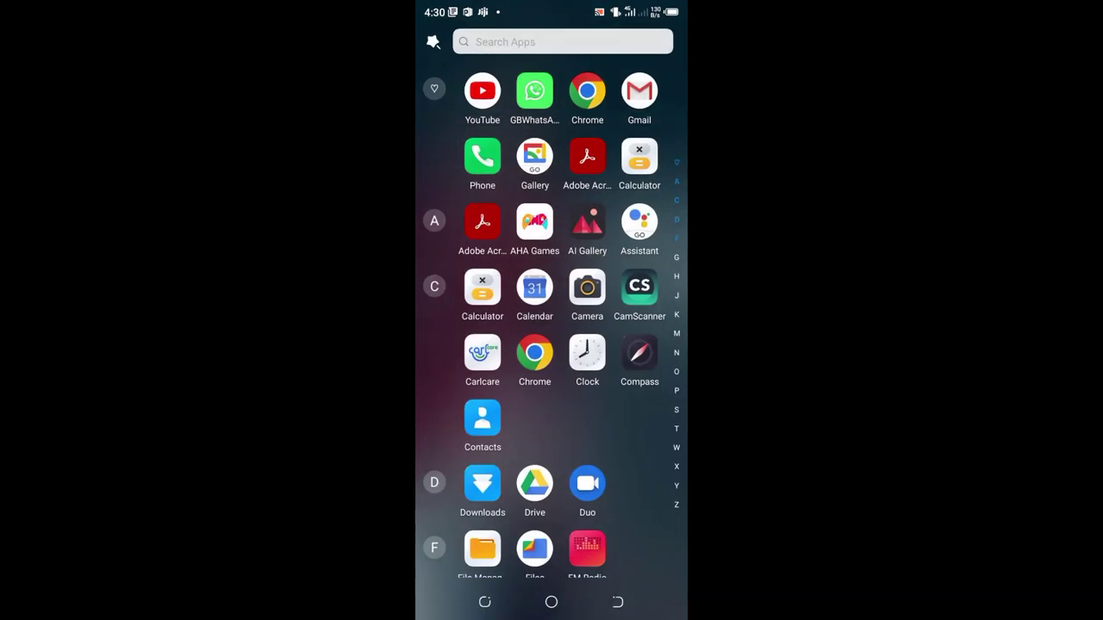
# Open WhatsApp on the contact's chat to check that Hello still has a single grey tick
pyautogui.scroll(-10, 551, 319)
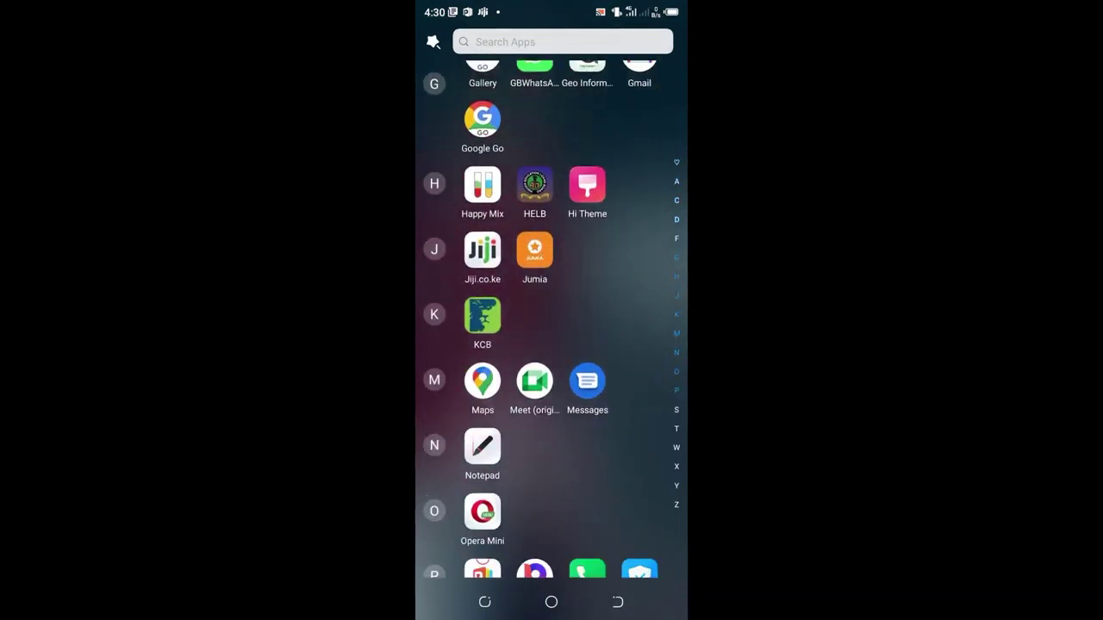
pyautogui.scroll(-10, 551, 319)
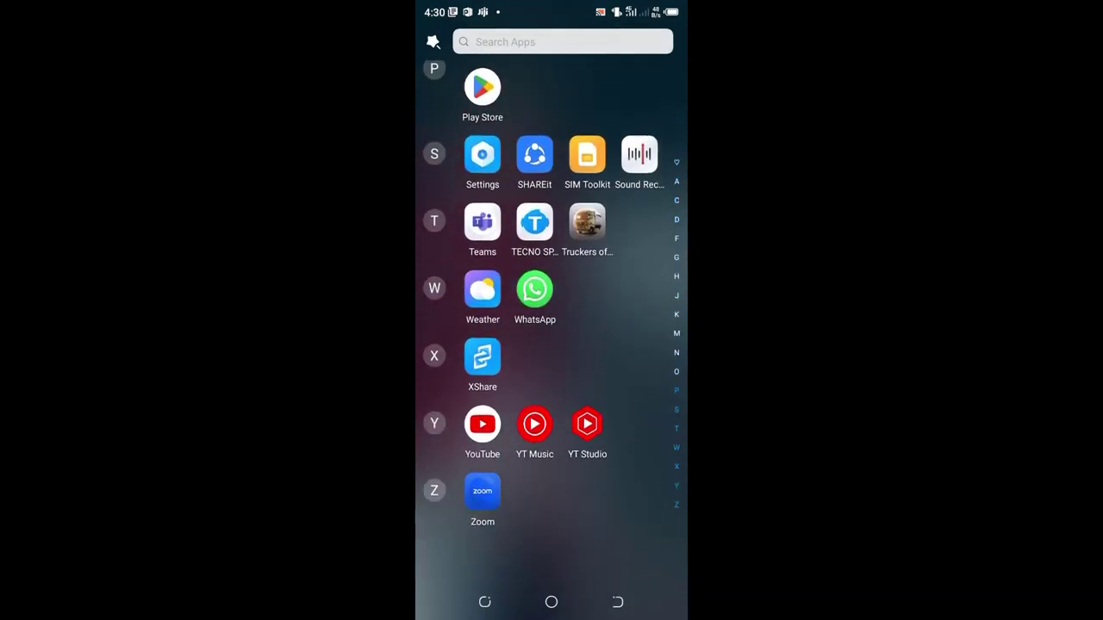
pyautogui.click(534, 289)
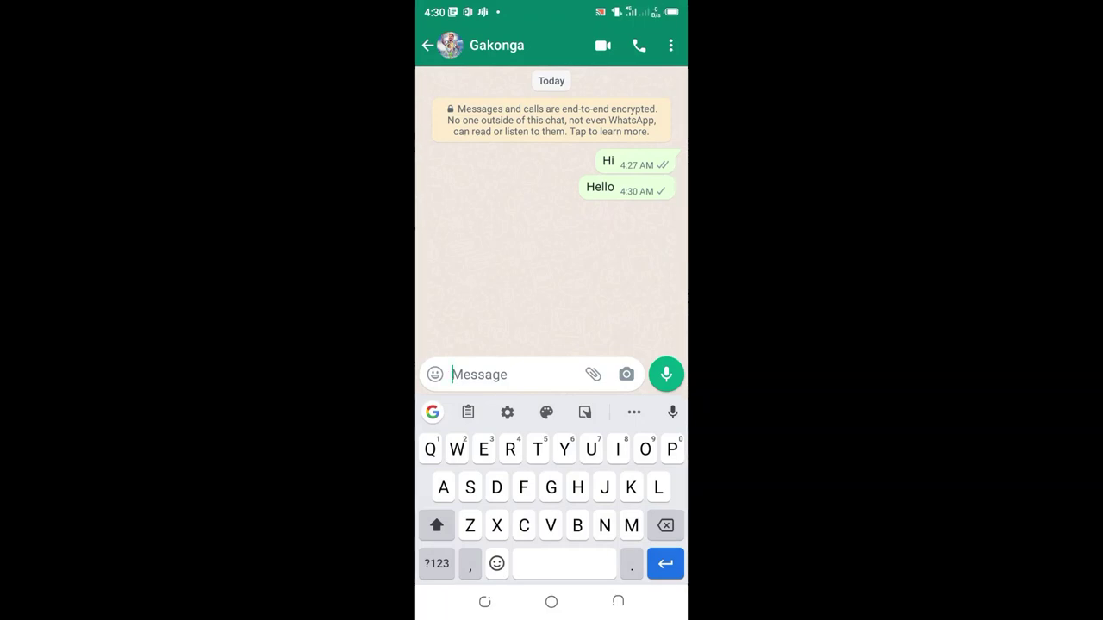
pyautogui.click(618, 602)
pyautogui.click(618, 601)
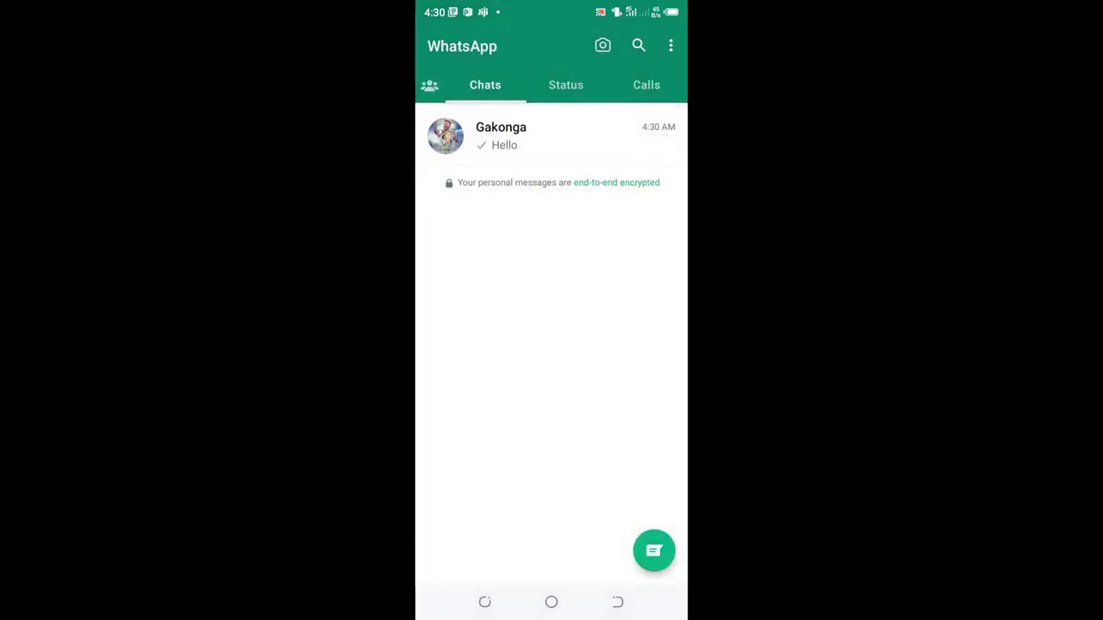